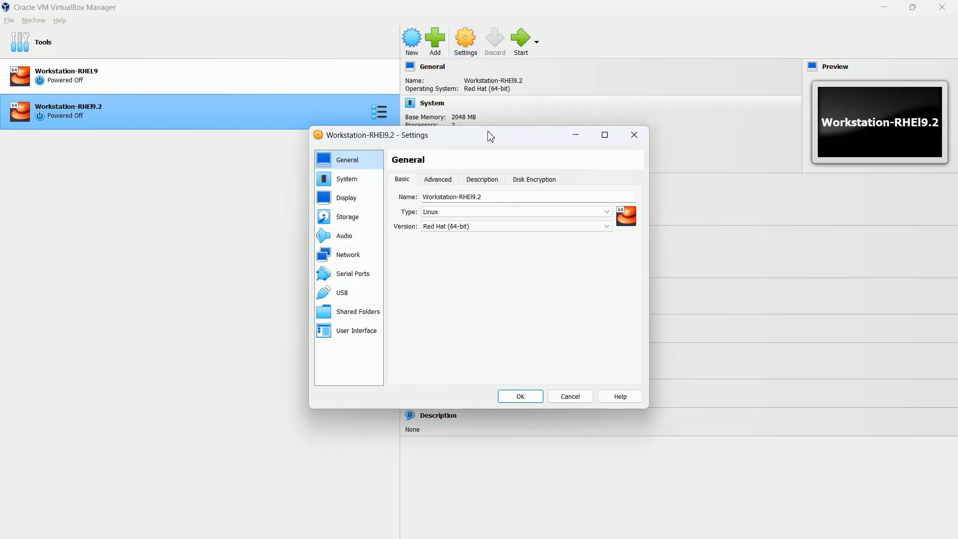
Step: Check that Shared Clipboard under Advanced stays Disabled, then go to the System settings
{"action": "left_click_drag", "start_coordinate": [465, 142], "coordinate": [316, 115]}
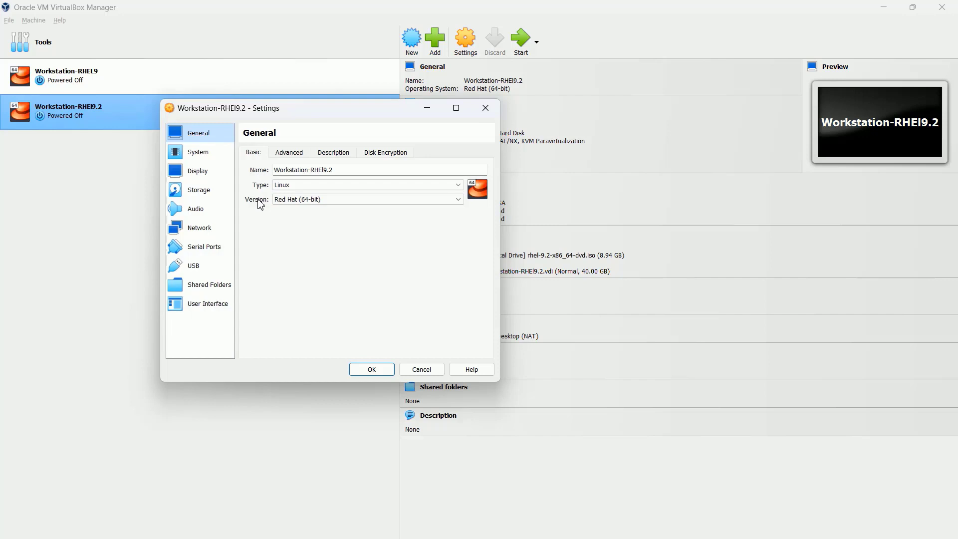
{"action": "left_click", "coordinate": [290, 155]}
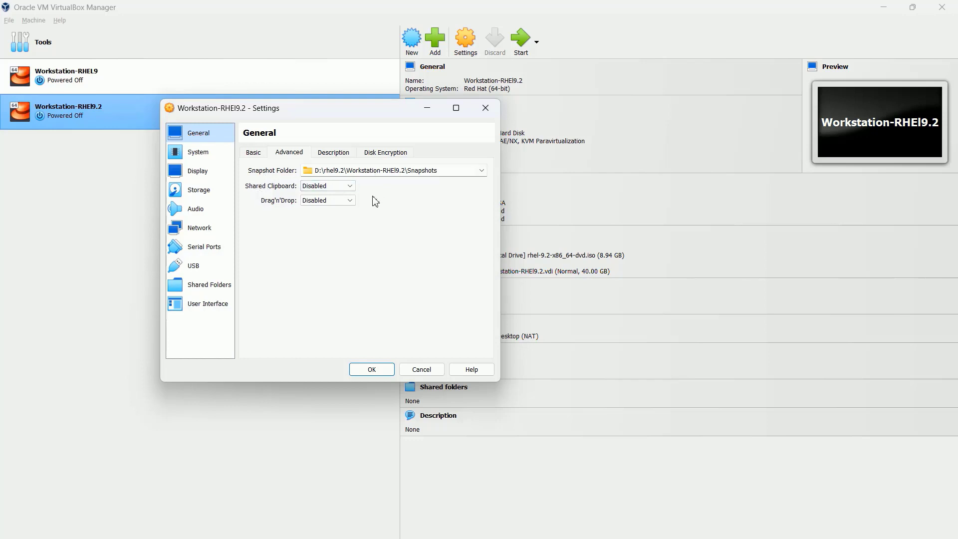
{"action": "left_click", "coordinate": [336, 188]}
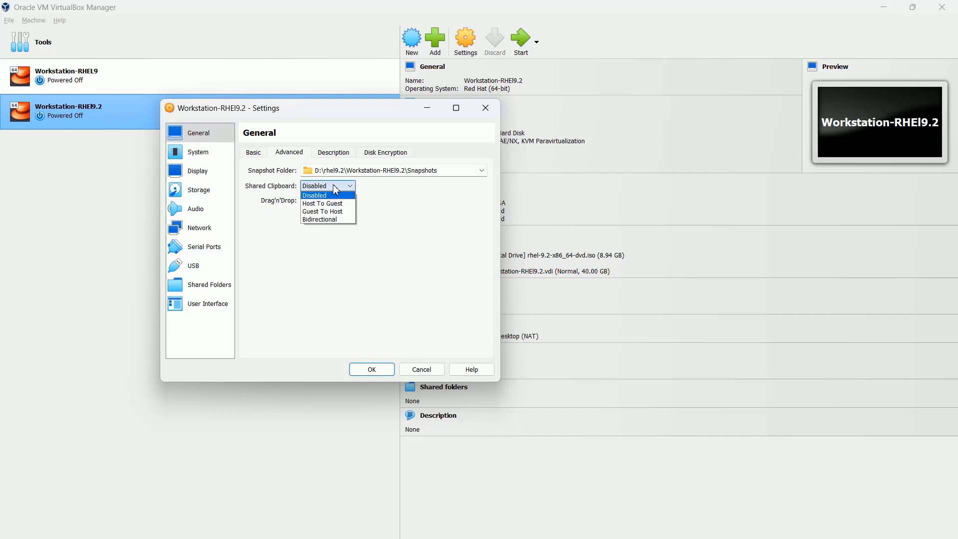
{"action": "left_click", "coordinate": [389, 225]}
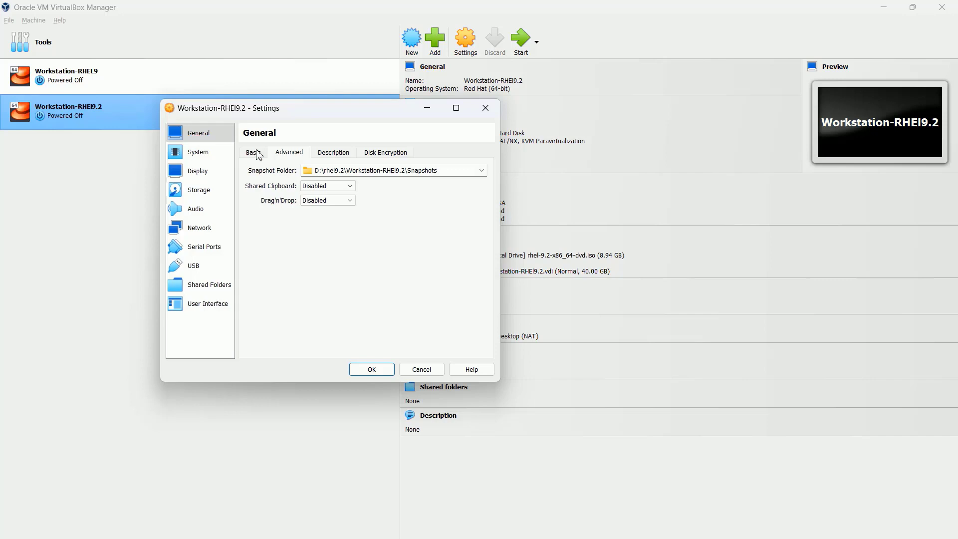
{"action": "left_click", "coordinate": [202, 155]}
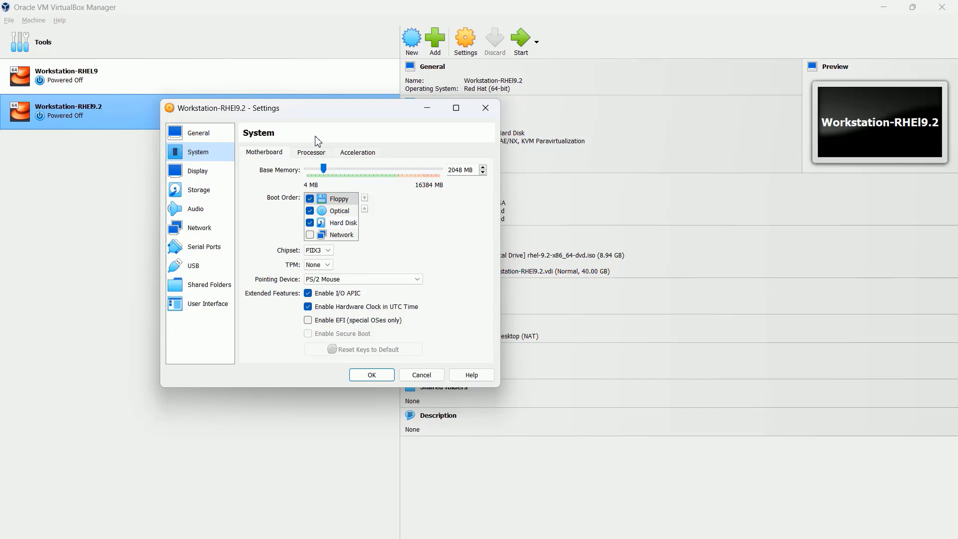
Step: Raise base memory to 2560 MB and order boot devices Optical, Hard Disk, Floppy
{"action": "left_click", "coordinate": [348, 169]}
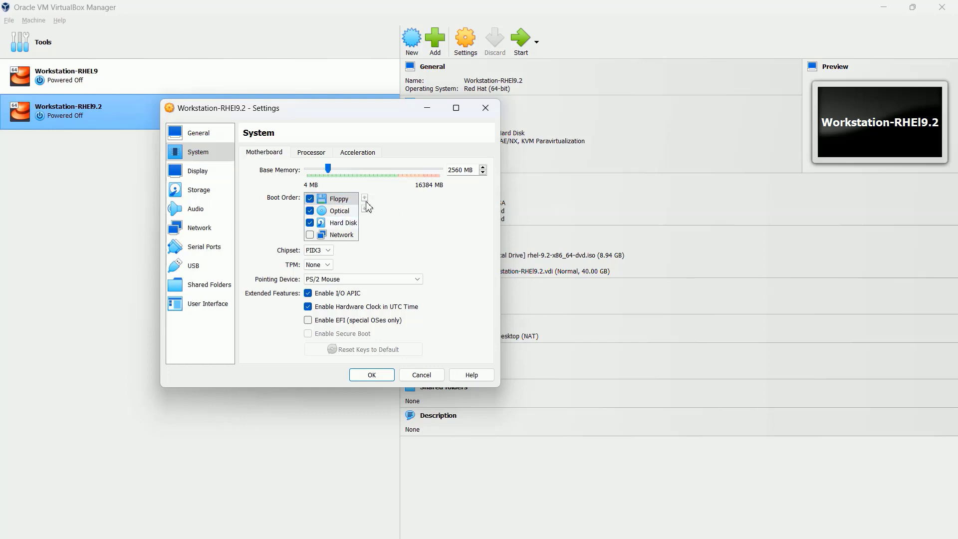
{"action": "left_click", "coordinate": [332, 213]}
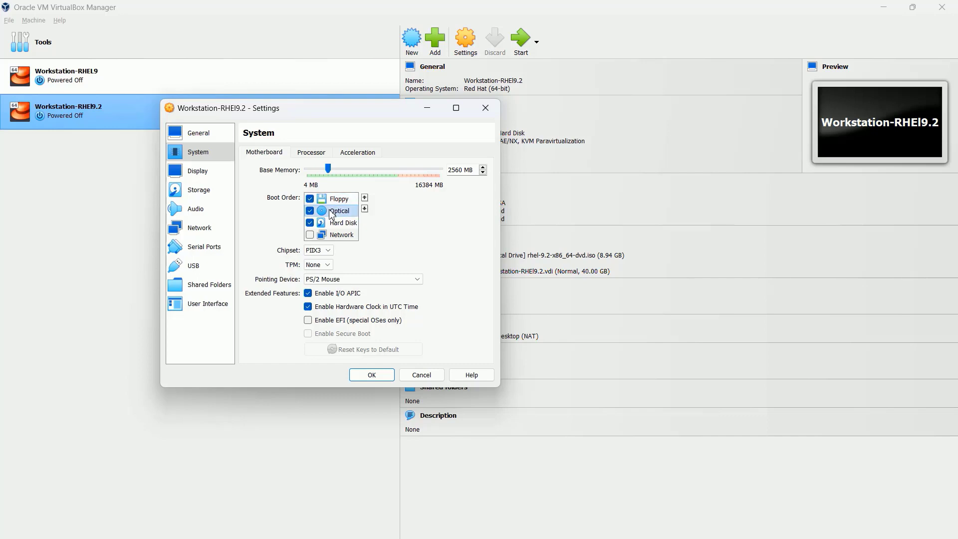
{"action": "left_click", "coordinate": [365, 199]}
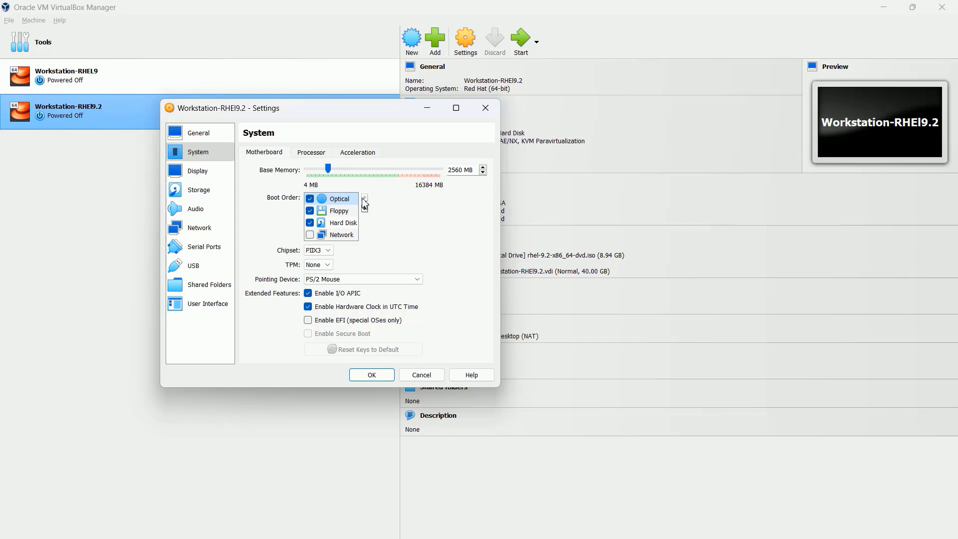
{"action": "left_click", "coordinate": [344, 222]}
{"action": "left_click", "coordinate": [365, 197]}
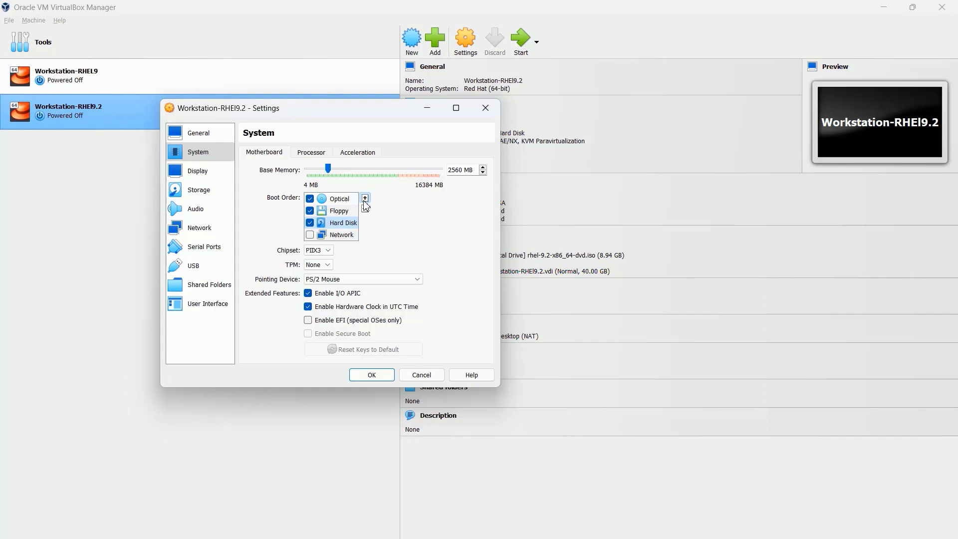
{"action": "left_click", "coordinate": [200, 172]}
{"action": "left_click", "coordinate": [203, 190]}
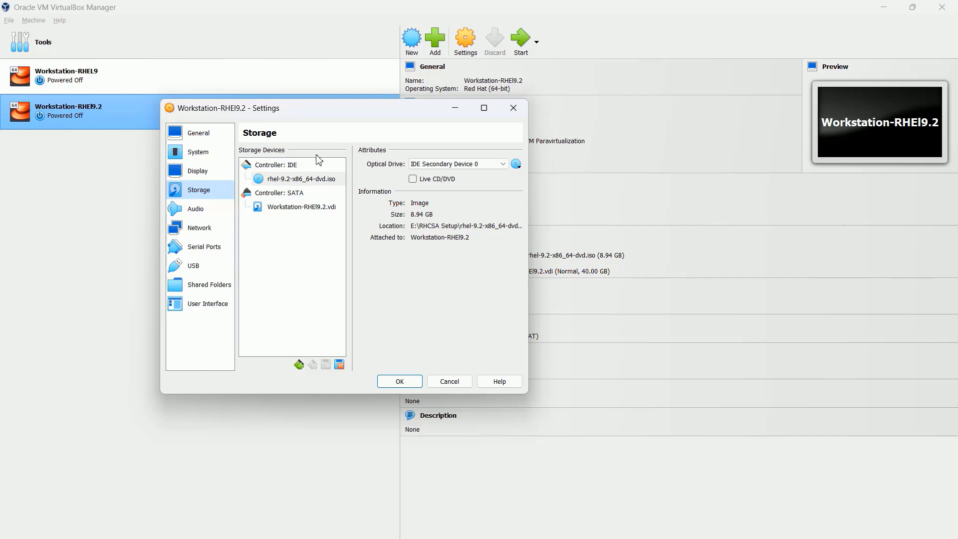
Step: Confirm rhel-9.2-x86_64-dvd.iso is attached under Controller: IDE, save settings, and start the VM
{"action": "left_click", "coordinate": [293, 180]}
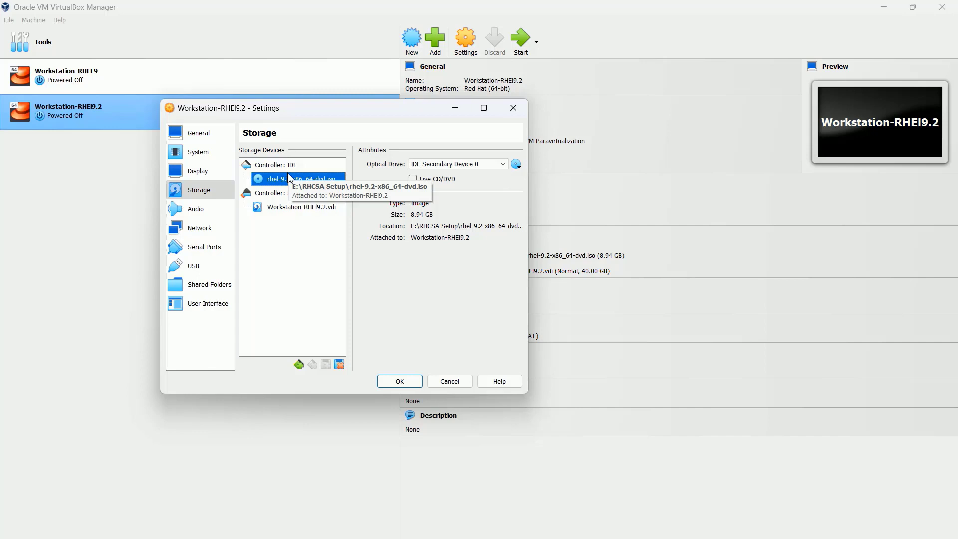
{"action": "left_click", "coordinate": [399, 381]}
{"action": "left_click", "coordinate": [521, 47]}
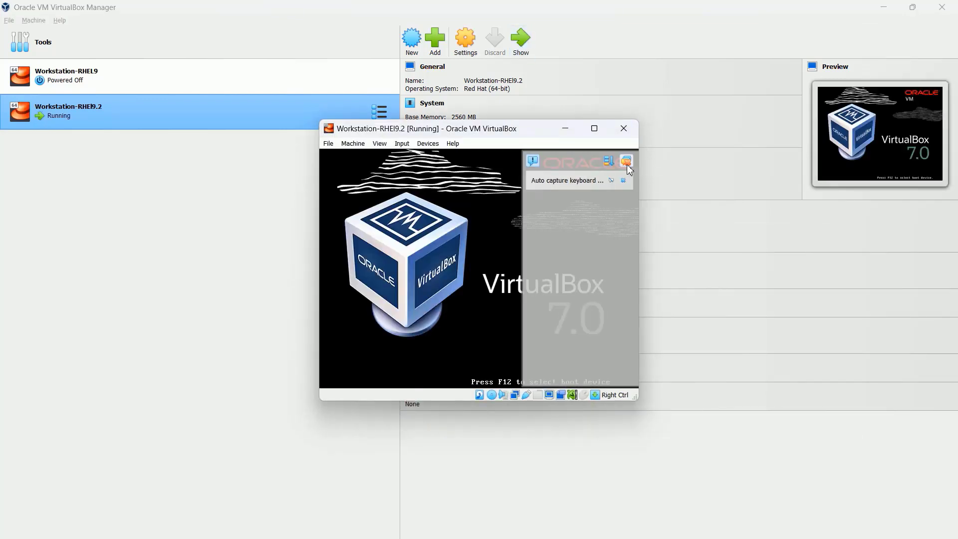
Step: Dismiss the capture notices and boot the 'Install Red Hat Enterprise Linux 9.2' menu entry
{"action": "left_click", "coordinate": [626, 161]}
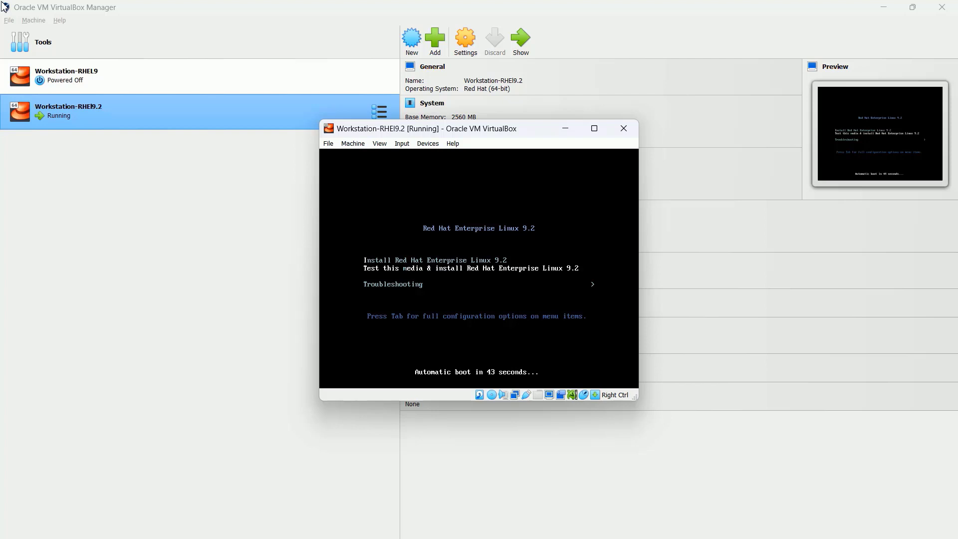
{"action": "key", "text": "Down"}
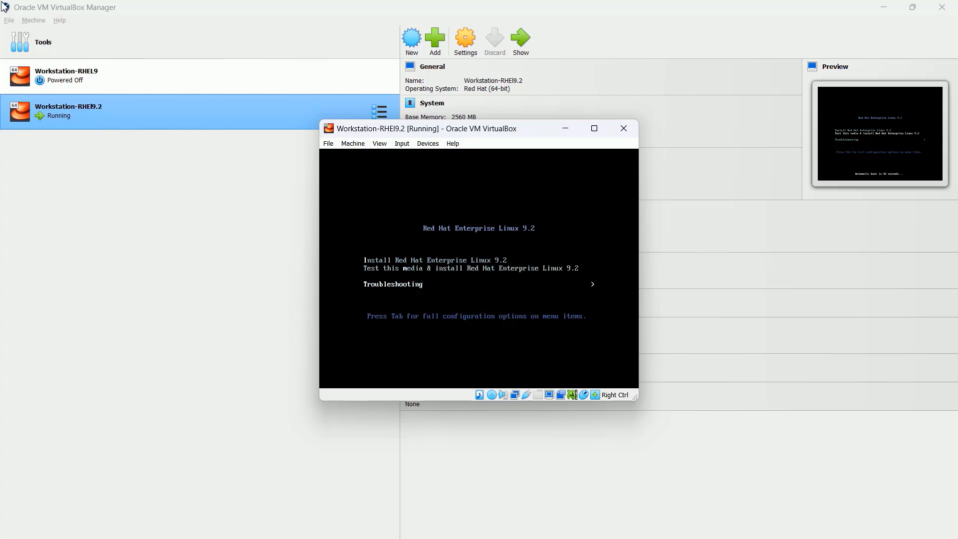
{"action": "key", "text": "Up"}
{"action": "key", "text": "Up"}
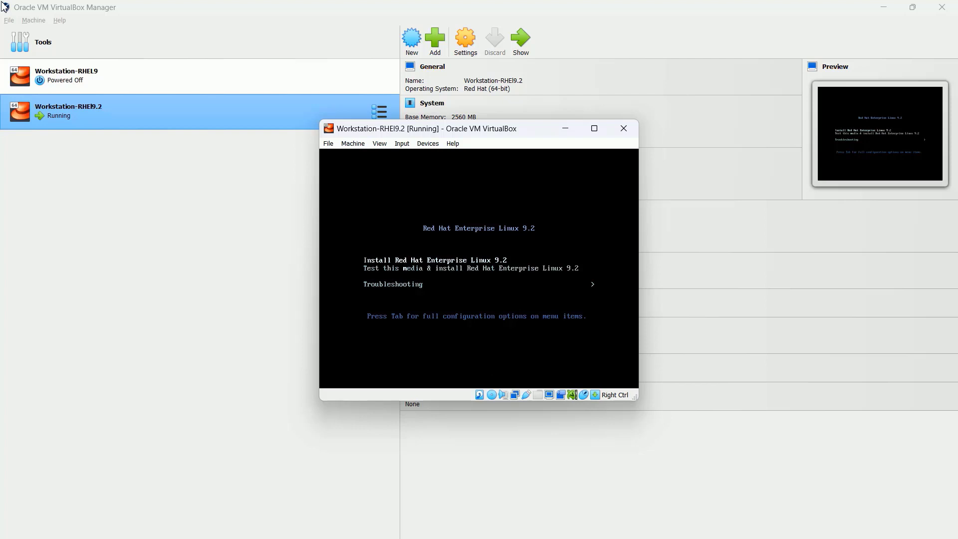
{"action": "key", "text": "Return"}
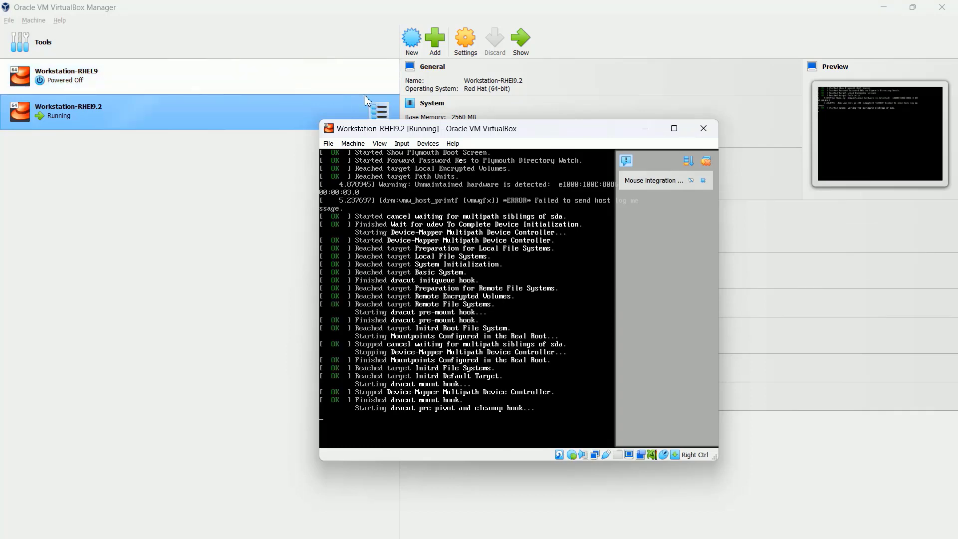
{"action": "left_click", "coordinate": [706, 161]}
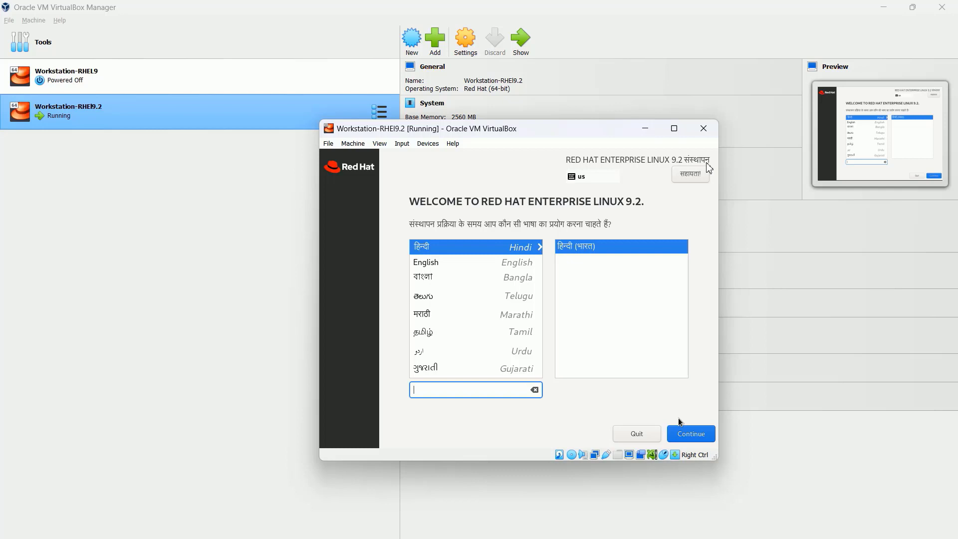
Step: Search 'English', choose English (India) as the installer language, and continue
{"action": "key", "text": "Tab"}
{"action": "key", "text": "Tab"}
{"action": "key", "text": "Tab"}
{"action": "key", "text": "Tab"}
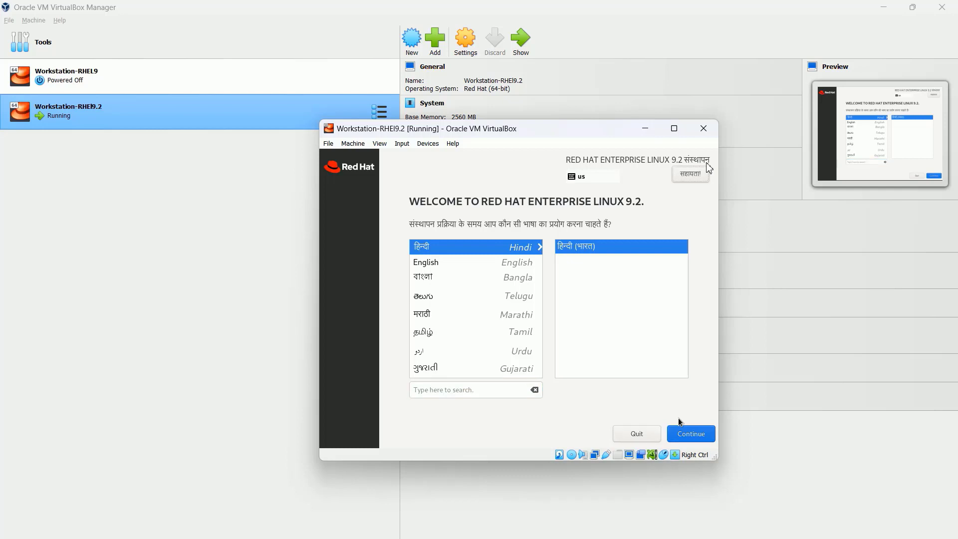
{"action": "key", "text": "Tab"}
{"action": "type", "text": "English"}
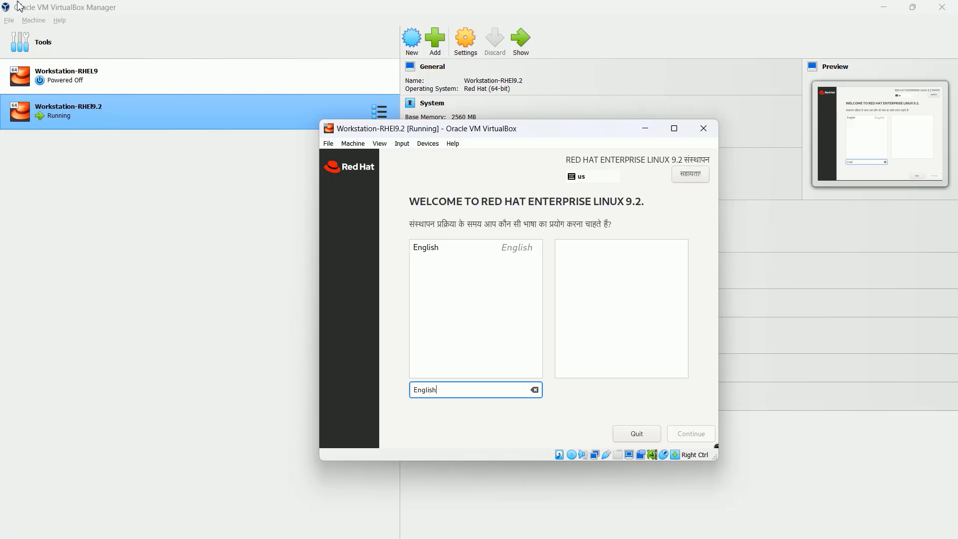
{"action": "left_click", "coordinate": [475, 247]}
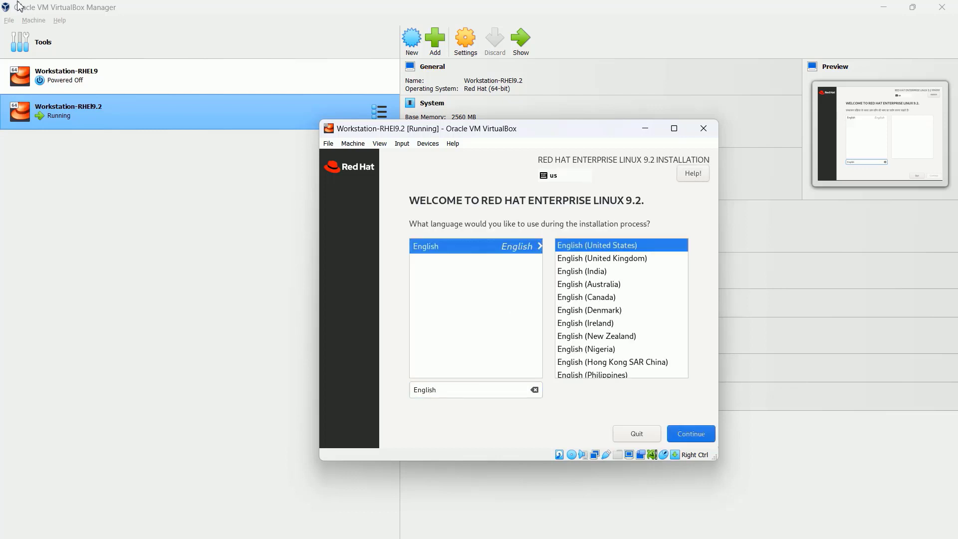
{"action": "left_click", "coordinate": [621, 271]}
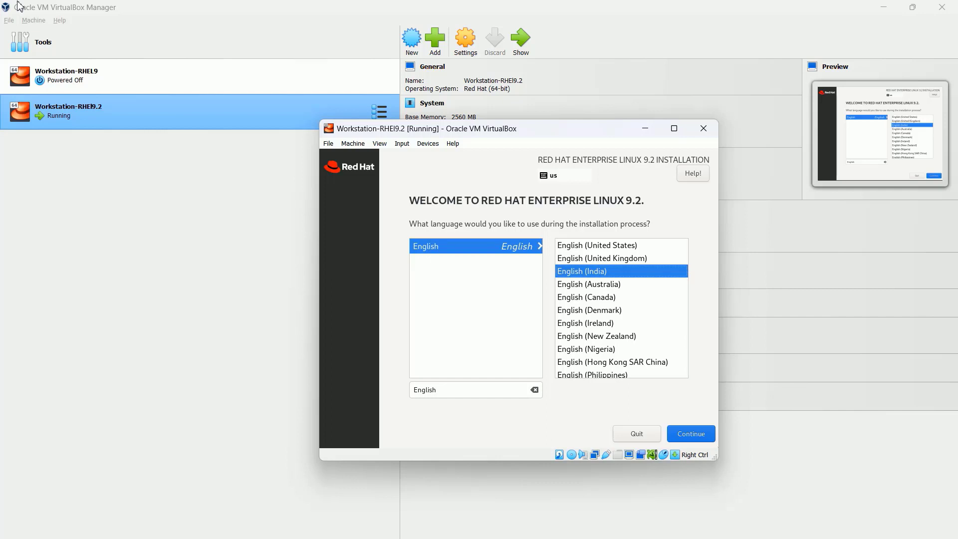
{"action": "key", "text": "Tab"}
{"action": "key", "text": "Tab"}
{"action": "key", "text": "Tab"}
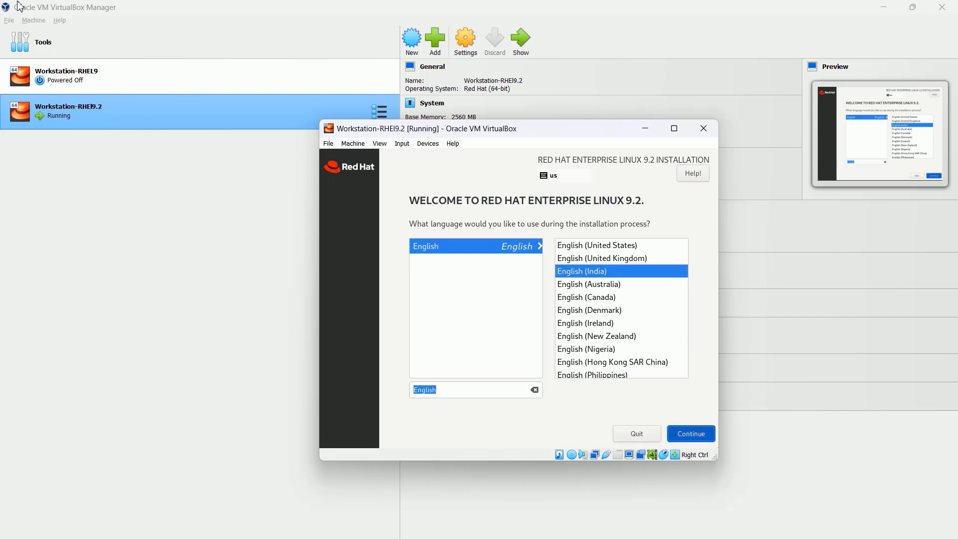
{"action": "key", "text": "Return"}
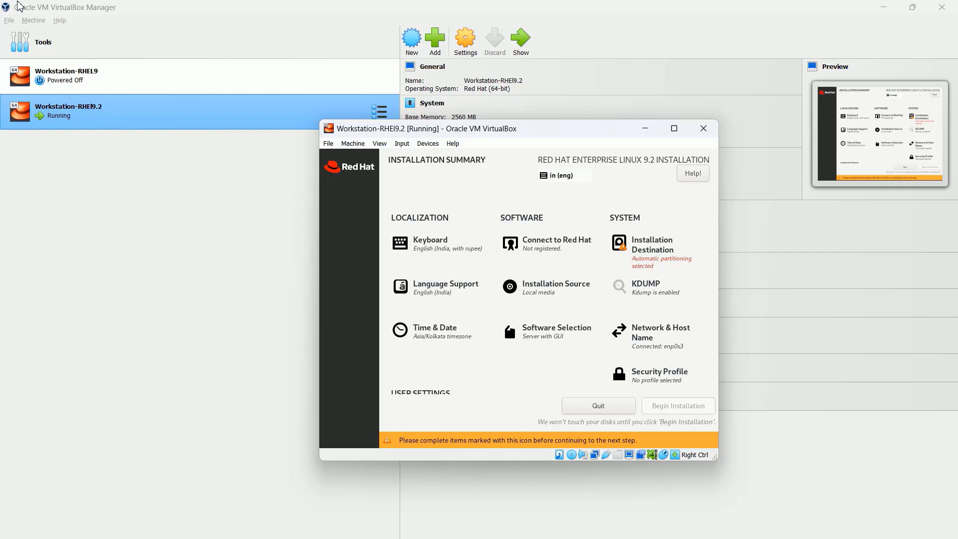
Step: Move keyboard focus through the summary items to Installation Destination and open it
{"action": "key", "text": "Up"}
{"action": "key", "text": "Up"}
{"action": "key", "text": "Left"}
{"action": "key", "text": "Left"}
{"action": "key", "text": "Up"}
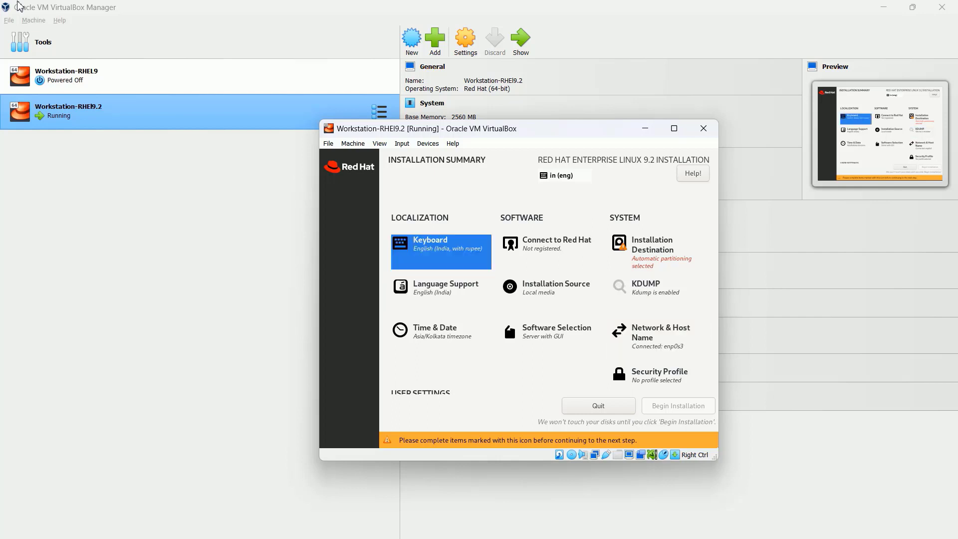
{"action": "key", "text": "Right"}
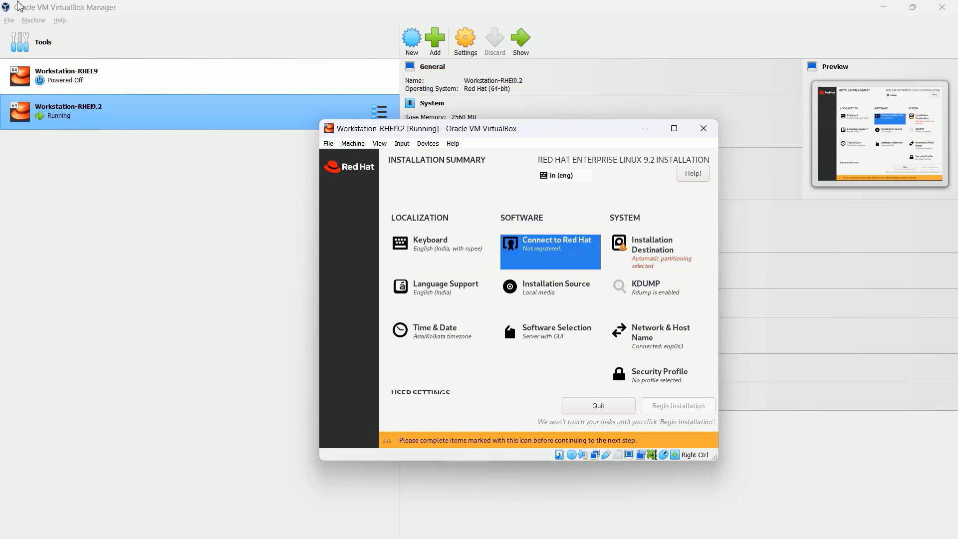
{"action": "key", "text": "Tab"}
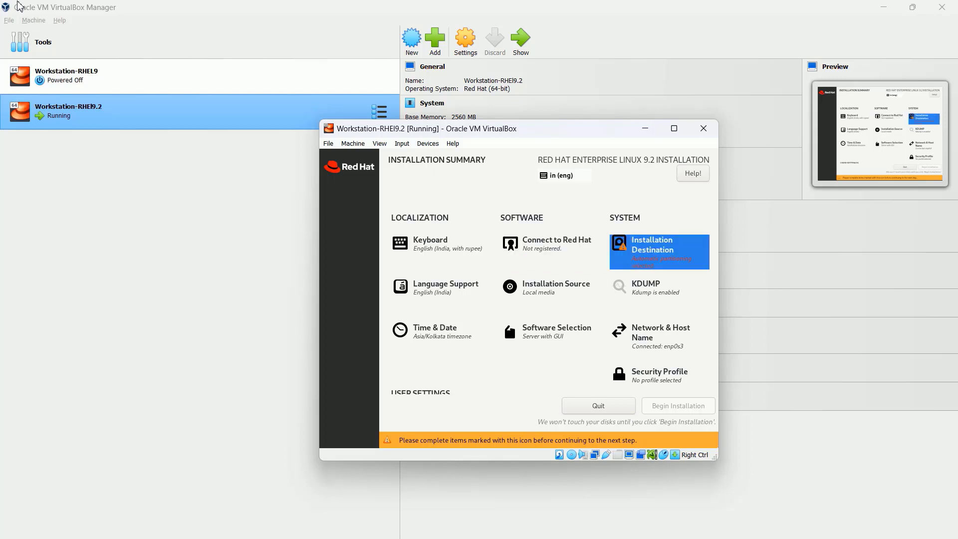
{"action": "key", "text": "Return"}
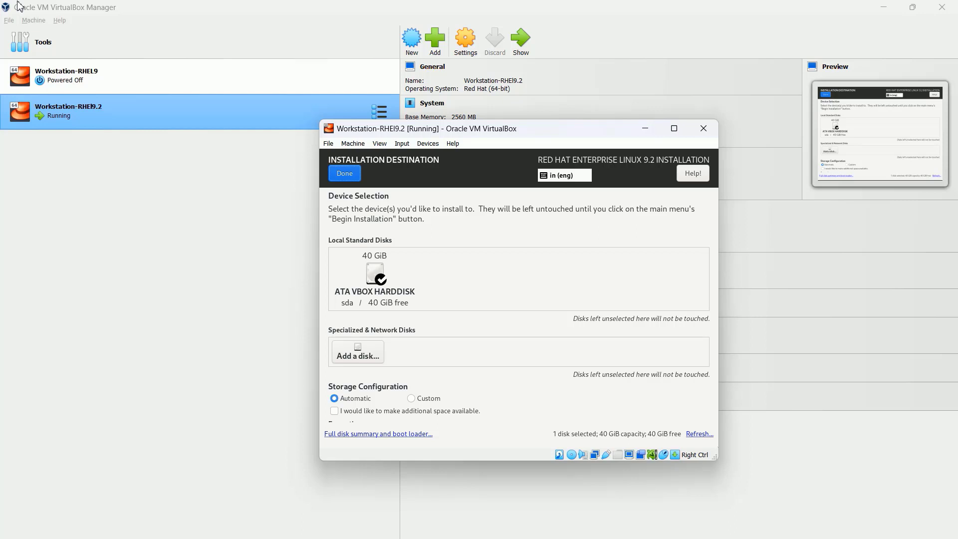
Step: Accept the 40 GiB ATA VBOX HARDDISK with automatic storage and return to the summary
{"action": "key", "text": "Tab"}
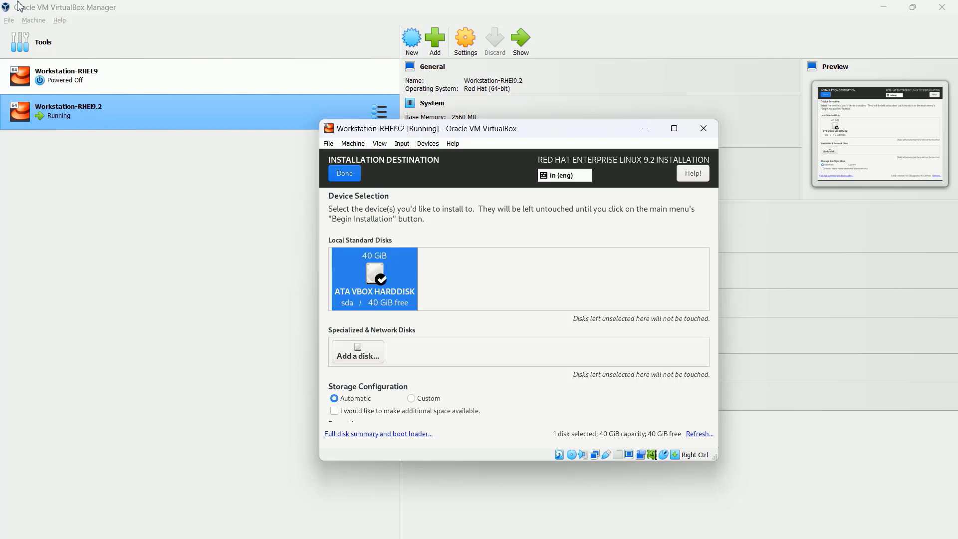
{"action": "key", "text": "Tab"}
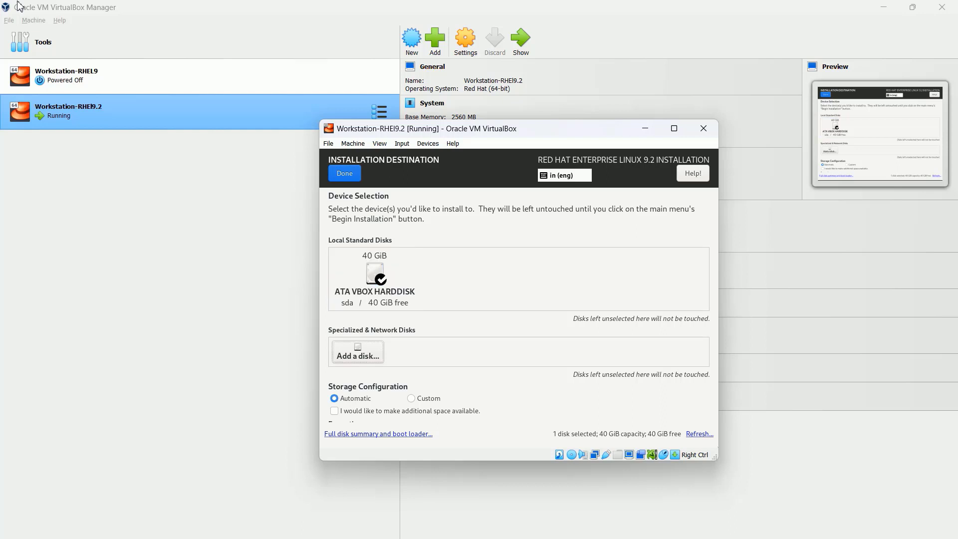
{"action": "key", "text": "Tab"}
{"action": "key", "text": "Tab"}
{"action": "key", "text": "Tab"}
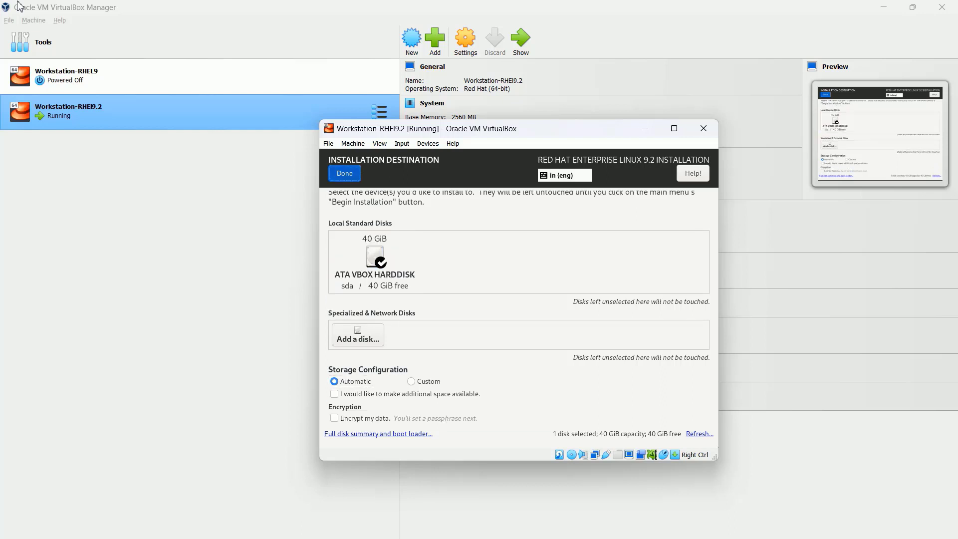
{"action": "key", "text": "Return"}
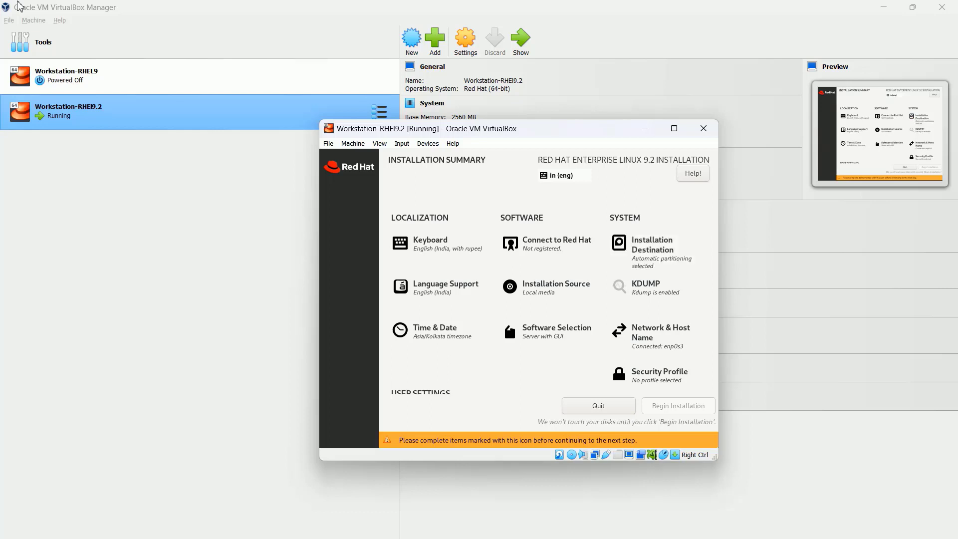
{"action": "key", "text": "Tab"}
{"action": "key", "text": "Tab"}
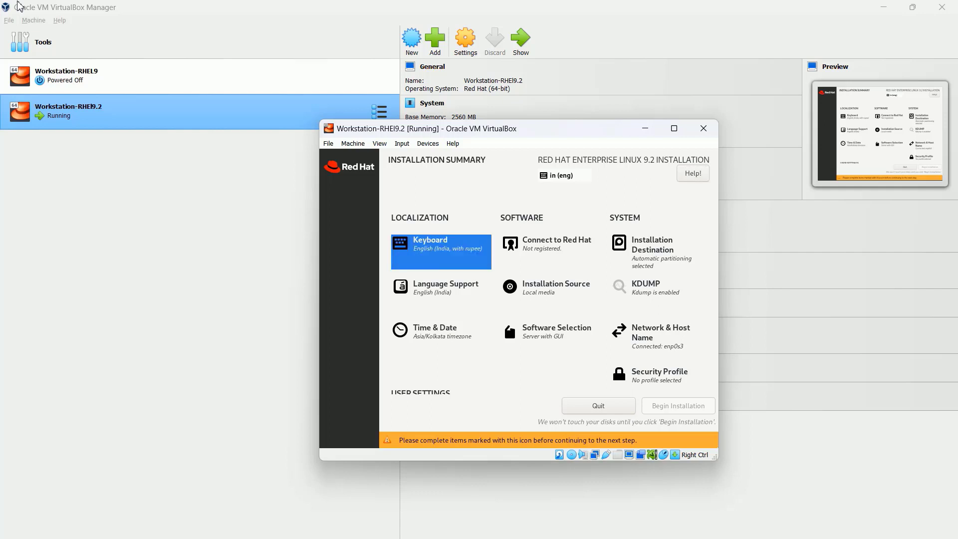
{"action": "key", "text": "Down"}
{"action": "key", "text": "Right"}
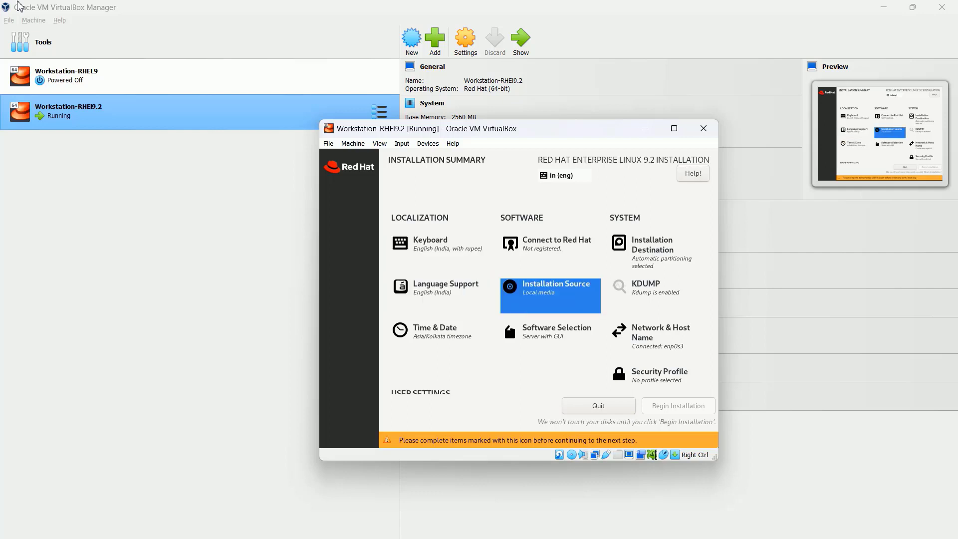
{"action": "key", "text": "Return"}
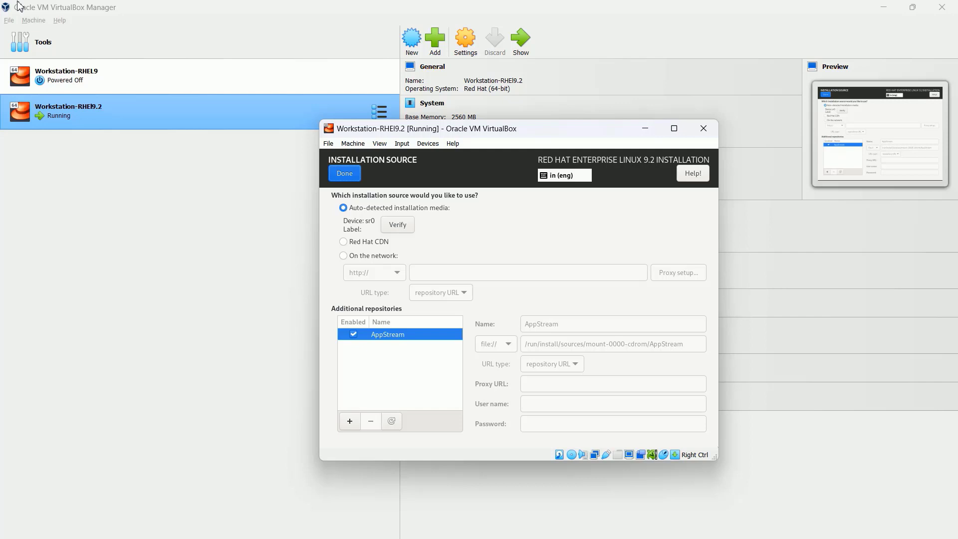
{"action": "key", "text": "Return"}
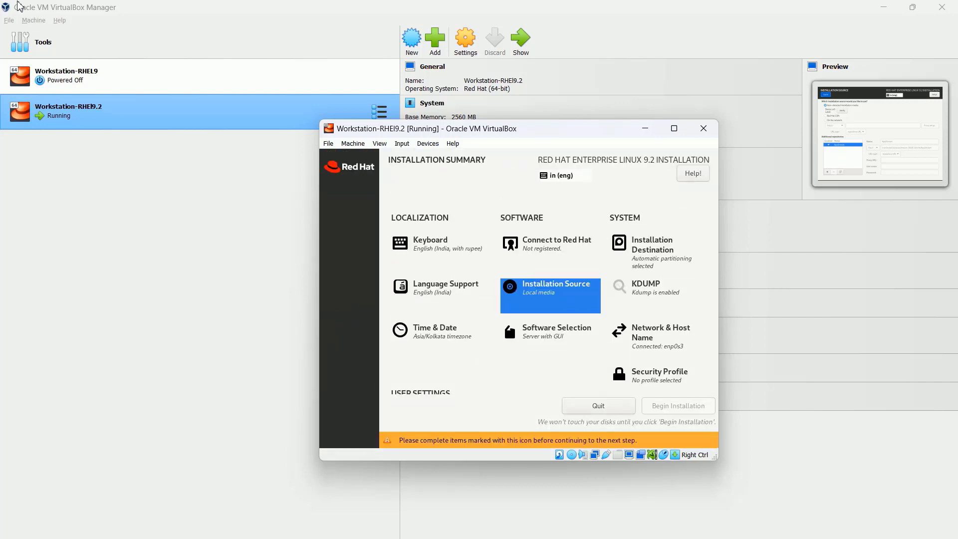
{"action": "key", "text": "Right"}
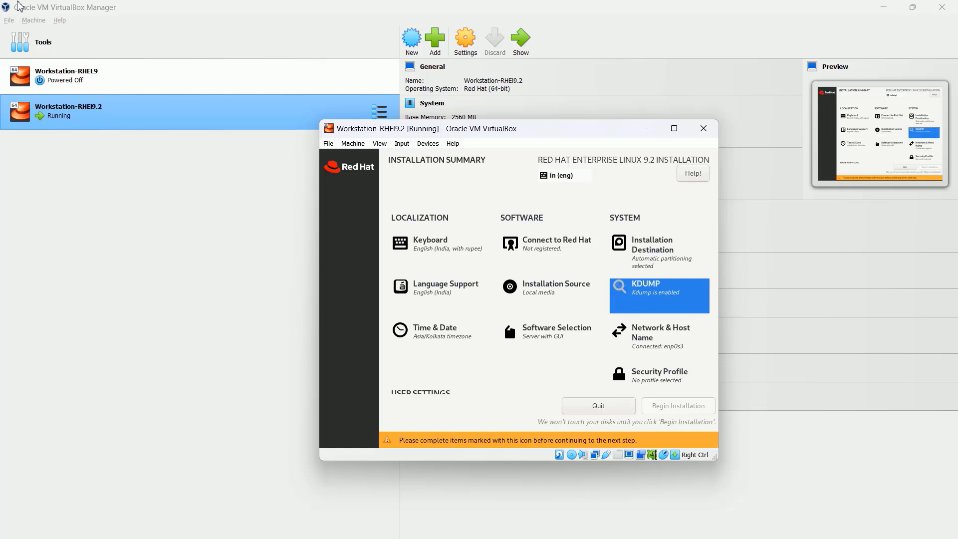
{"action": "key", "text": "Left"}
{"action": "key", "text": "Left"}
{"action": "key", "text": "Down"}
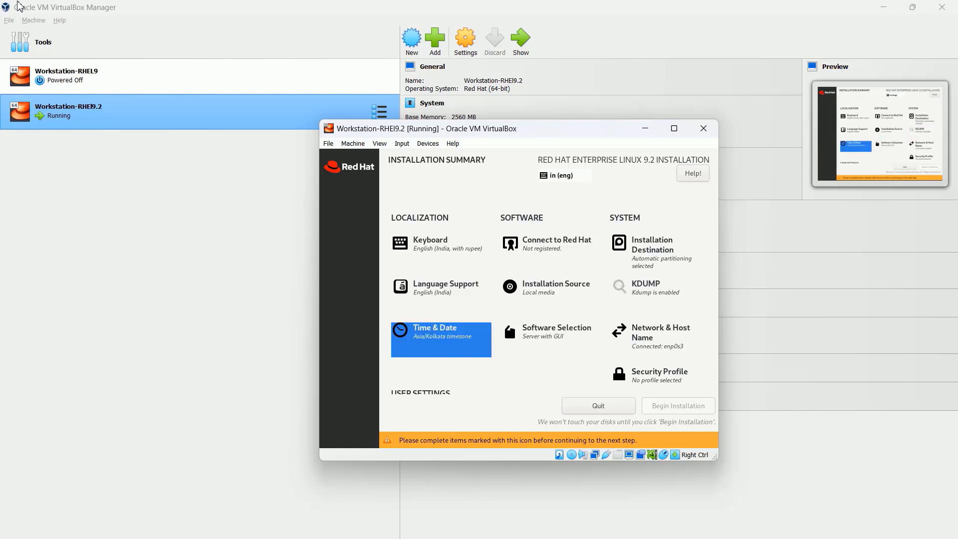
{"action": "key", "text": "Right"}
{"action": "key", "text": "Return"}
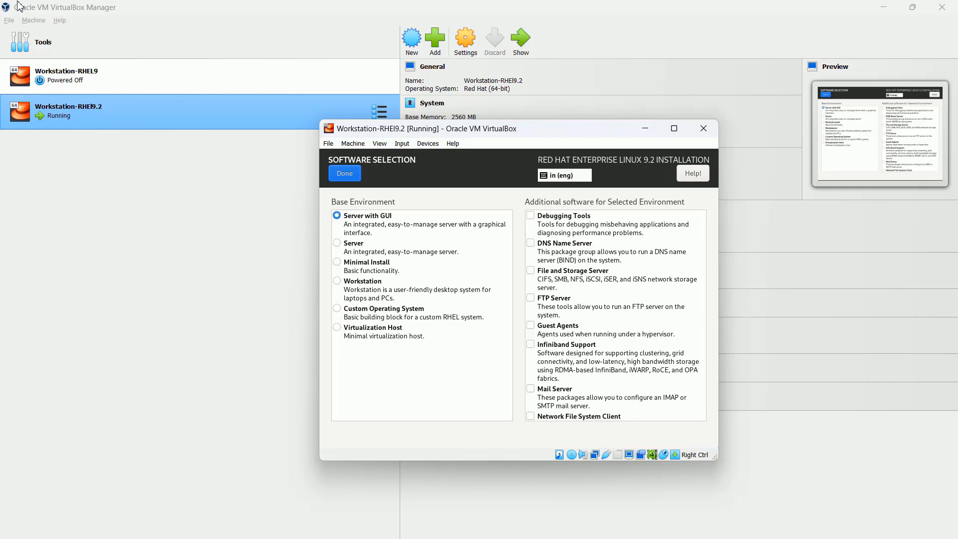
{"action": "key", "text": "Return"}
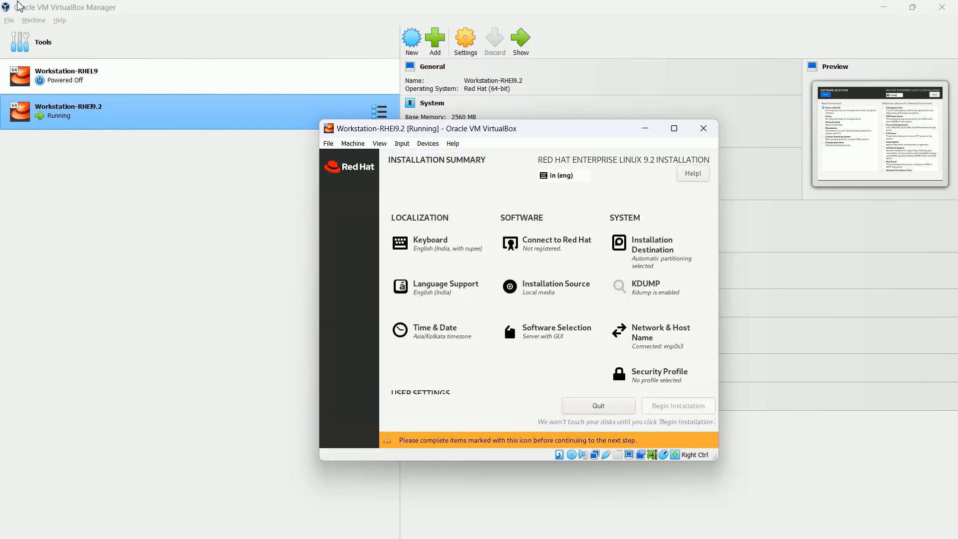
{"action": "key", "text": "Down"}
{"action": "key", "text": "Down"}
{"action": "key", "text": "Down"}
{"action": "key", "text": "Down"}
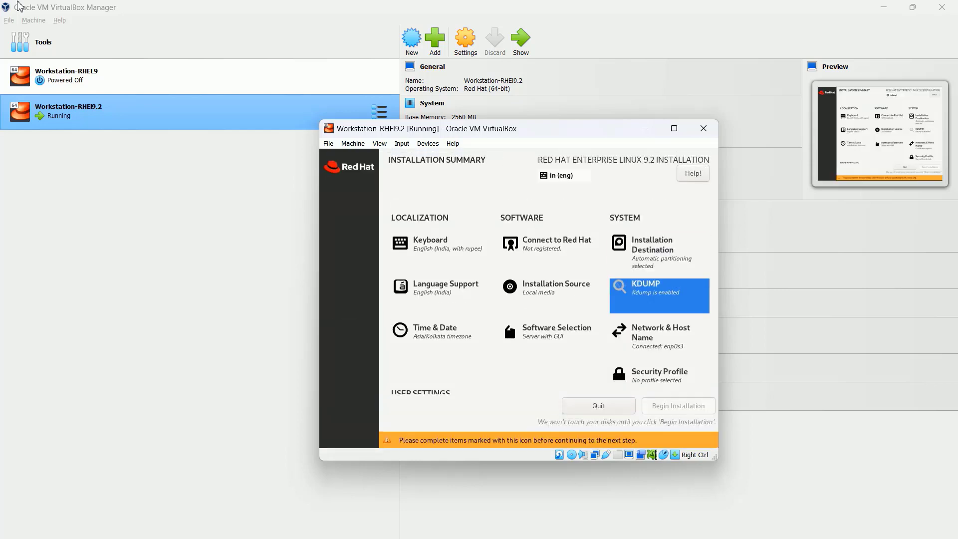
{"action": "key", "text": "Down"}
{"action": "key", "text": "Down"}
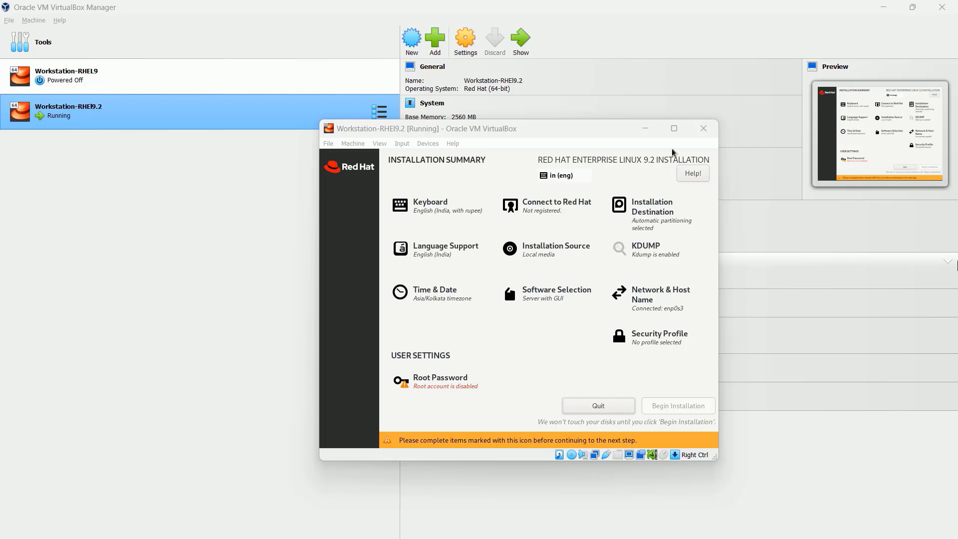
Step: Enter and confirm the root password, then begin the RHEL 9.2 installation
{"action": "left_click", "coordinate": [517, 297]}
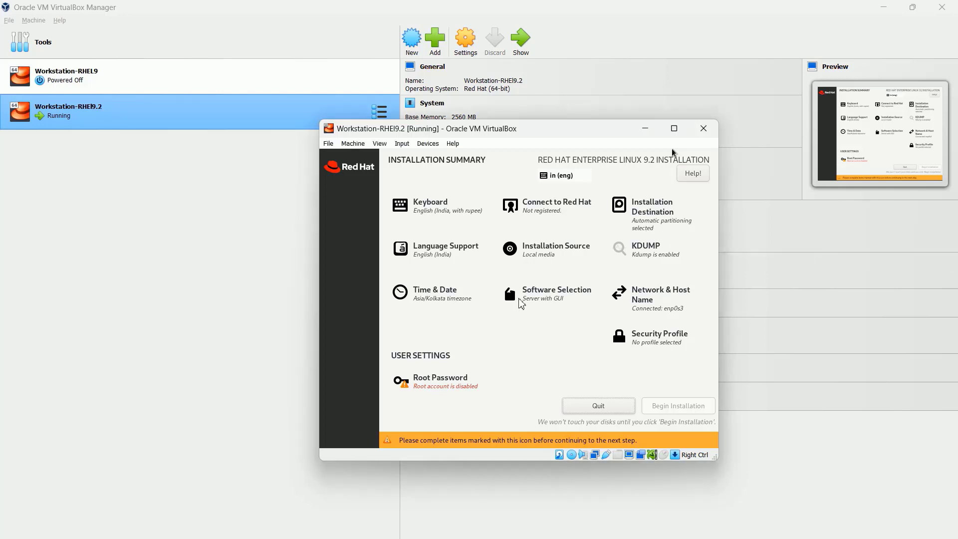
{"action": "left_click", "coordinate": [4, 7]}
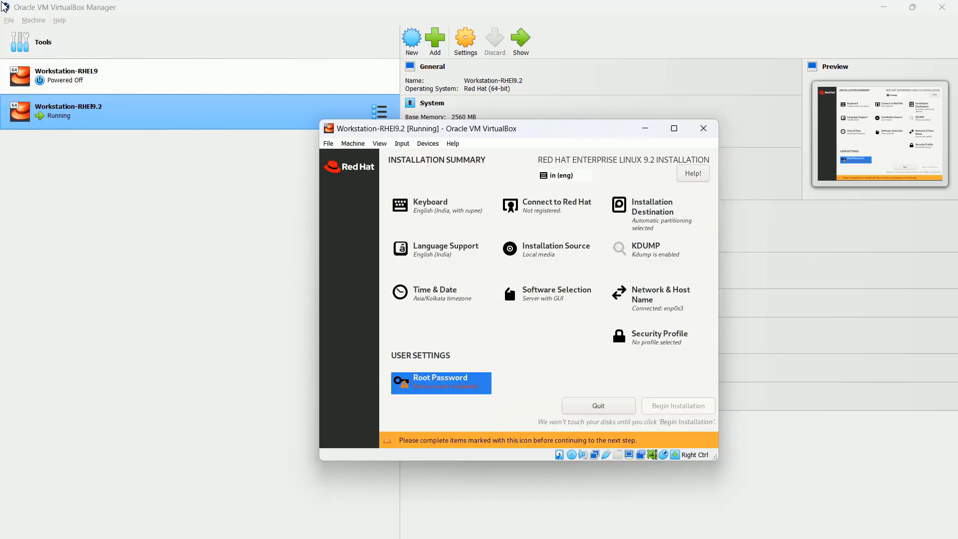
{"action": "key", "text": "Return"}
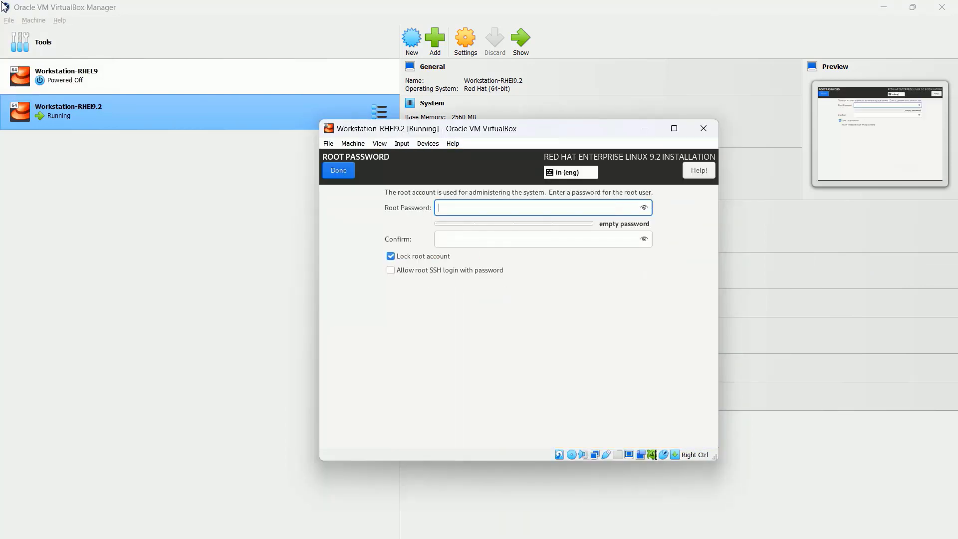
{"action": "type", "text": "redhat"}
{"action": "key", "text": "Tab"}
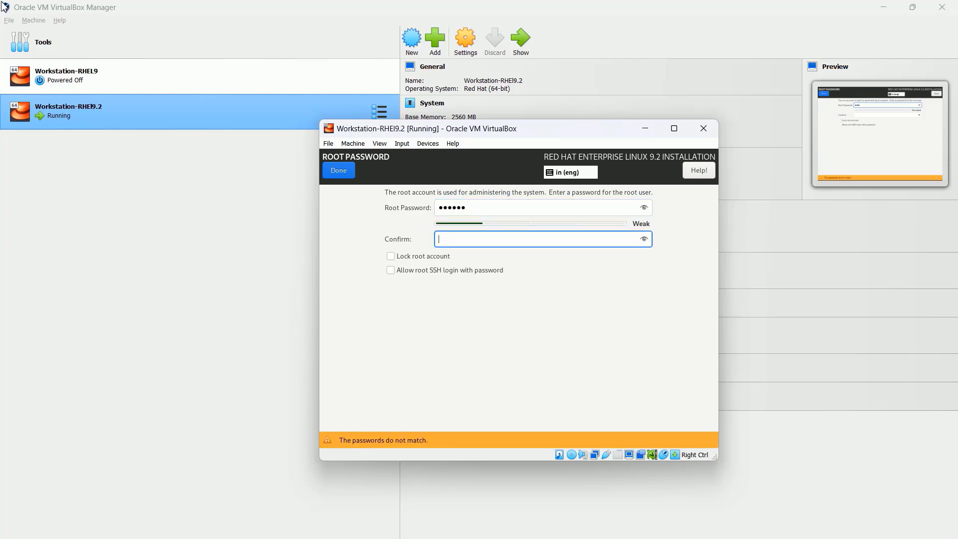
{"action": "type", "text": "redhat"}
{"action": "key", "text": "Return"}
{"action": "key", "text": "Return"}
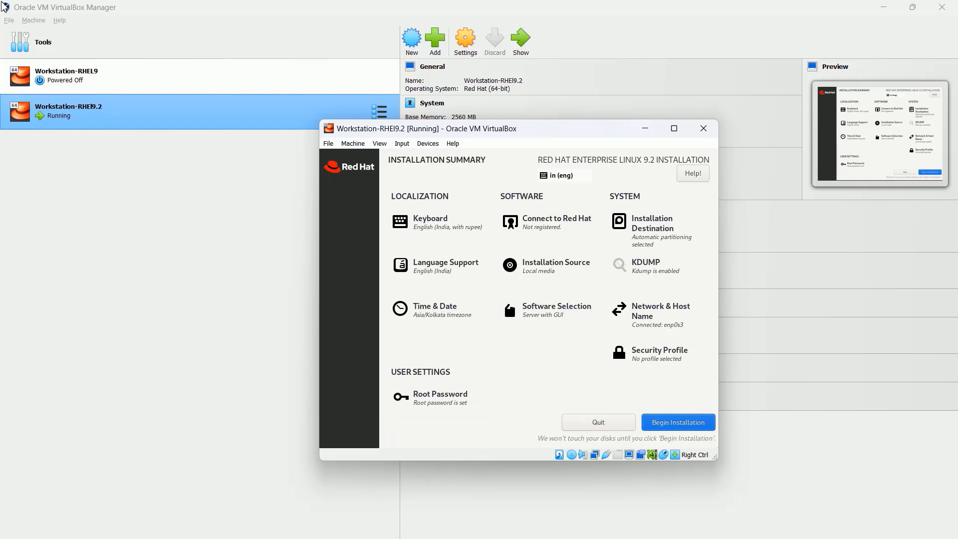
{"action": "left_click", "coordinate": [678, 421]}
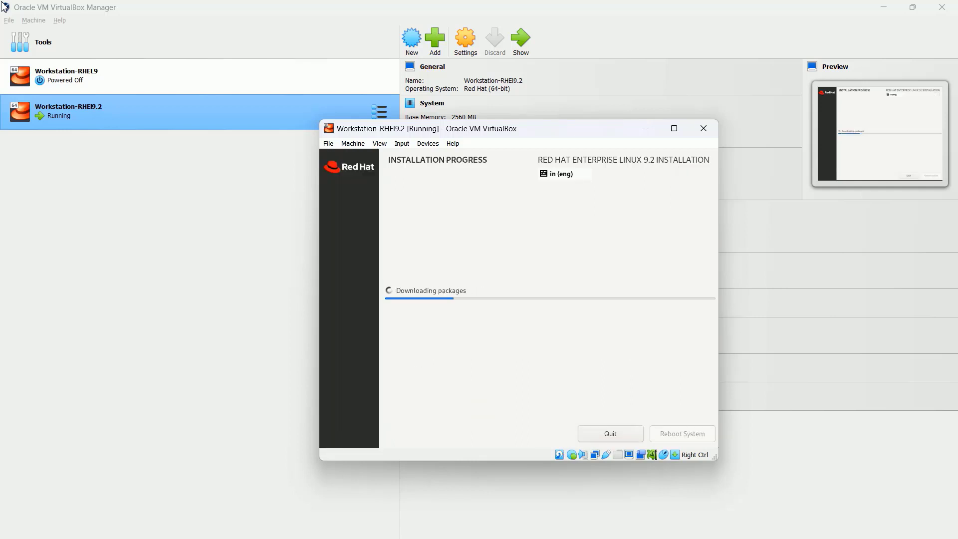